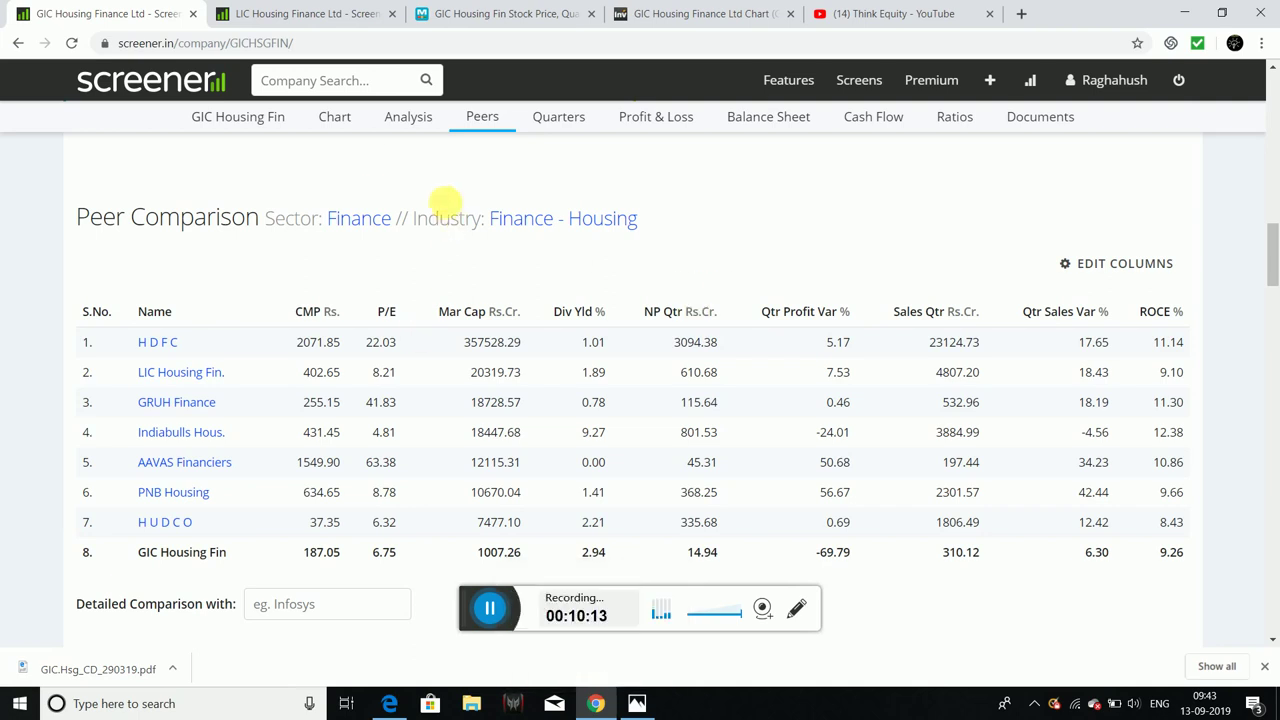
Step: Check the GIC Housing Finance weekly price chart on Investing.com and close the MarketsMojo shareholding page
{"action": "left_click", "coordinate": [722, 10]}
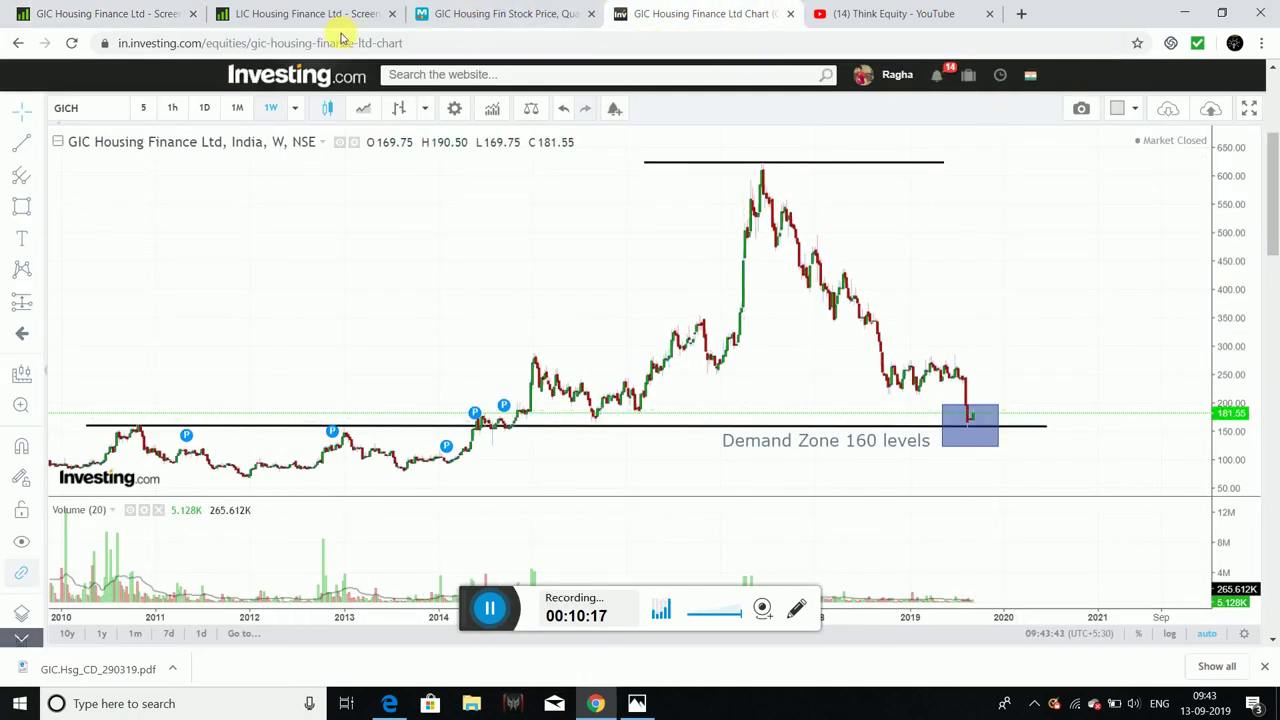
{"action": "left_click", "coordinate": [545, 11]}
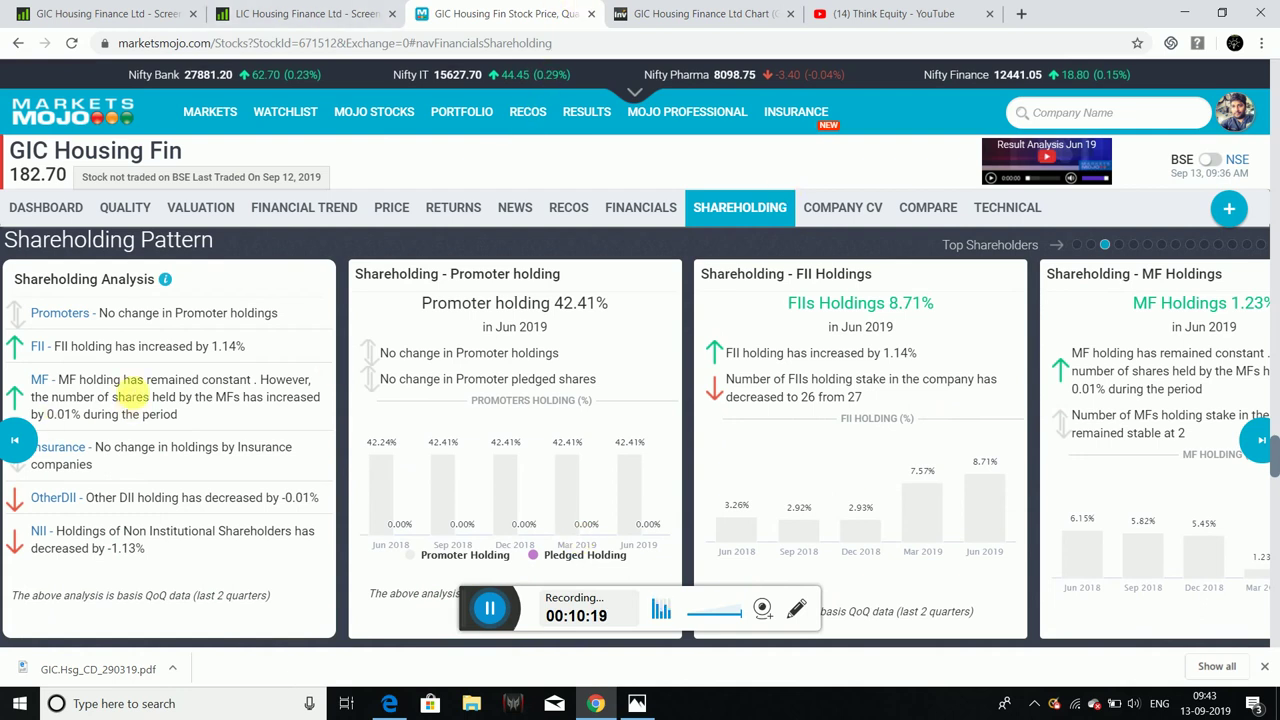
{"action": "key", "text": "ctrl+w"}
Step: Compare the key ratios of LIC Housing Finance with those of GIC Housing Finance on Screener, including P/E, price to book value and debt to equity
{"action": "left_click", "coordinate": [290, 12]}
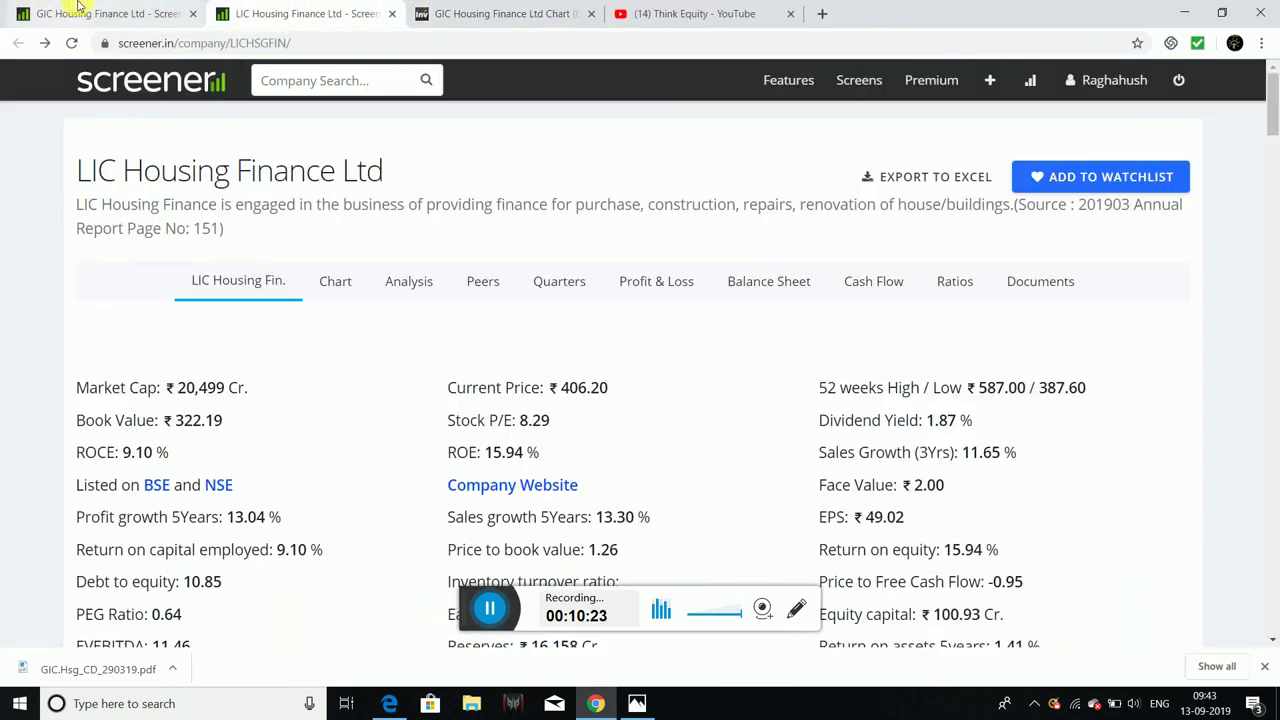
{"action": "scroll", "coordinate": [741, 441], "scroll_direction": "down", "scroll_amount": 1}
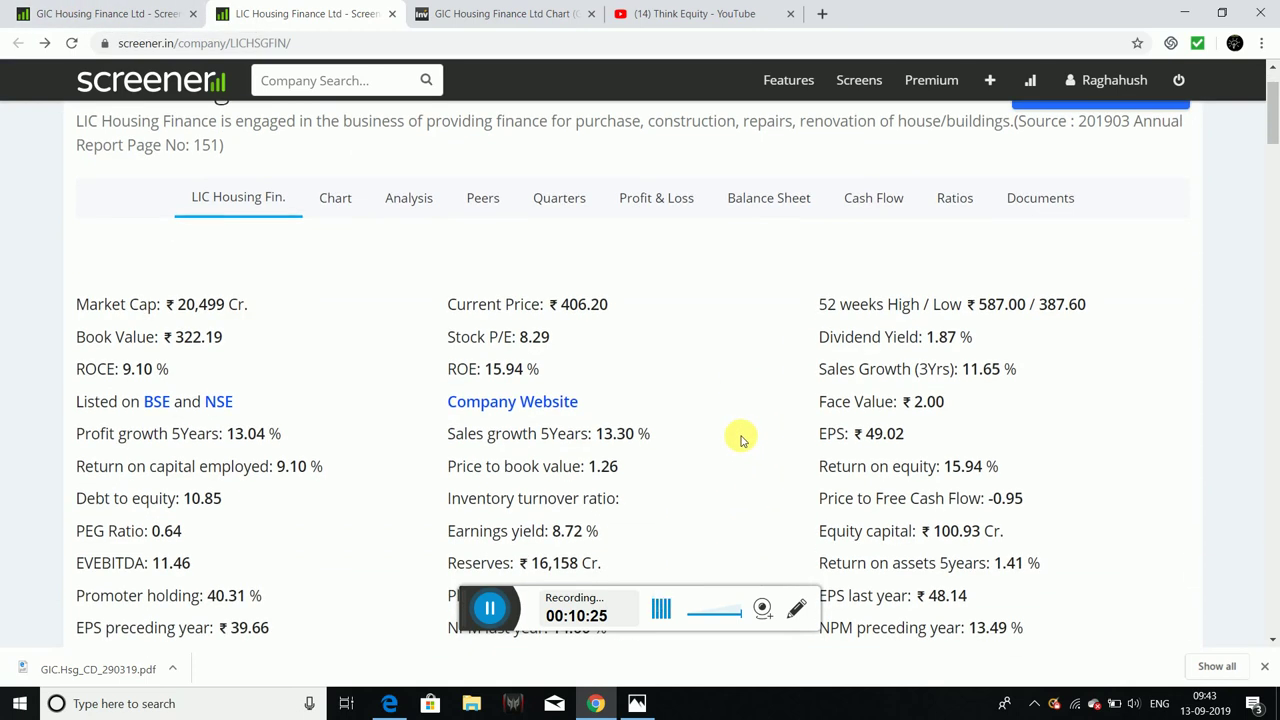
{"action": "left_click", "coordinate": [129, 14]}
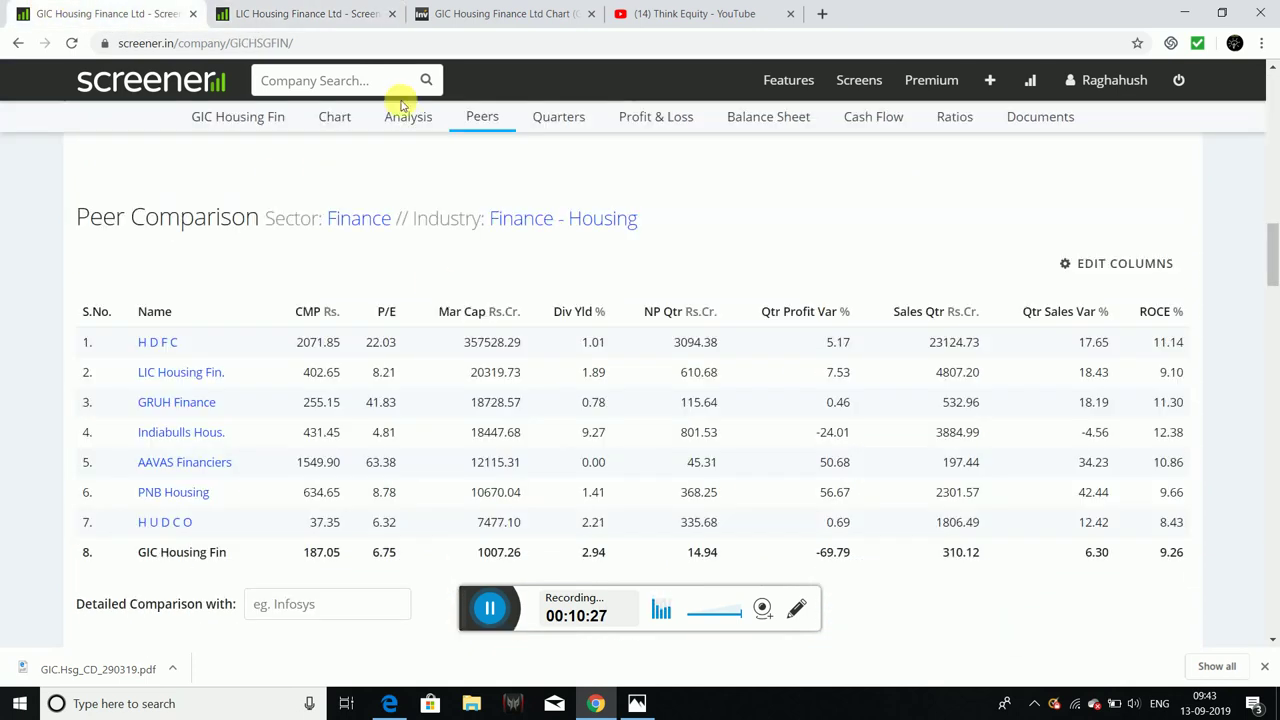
{"action": "scroll", "coordinate": [714, 443], "scroll_direction": "up", "scroll_amount": 10}
{"action": "scroll", "coordinate": [720, 440], "scroll_direction": "up", "scroll_amount": 2}
{"action": "scroll", "coordinate": [714, 426], "scroll_direction": "down", "scroll_amount": 2}
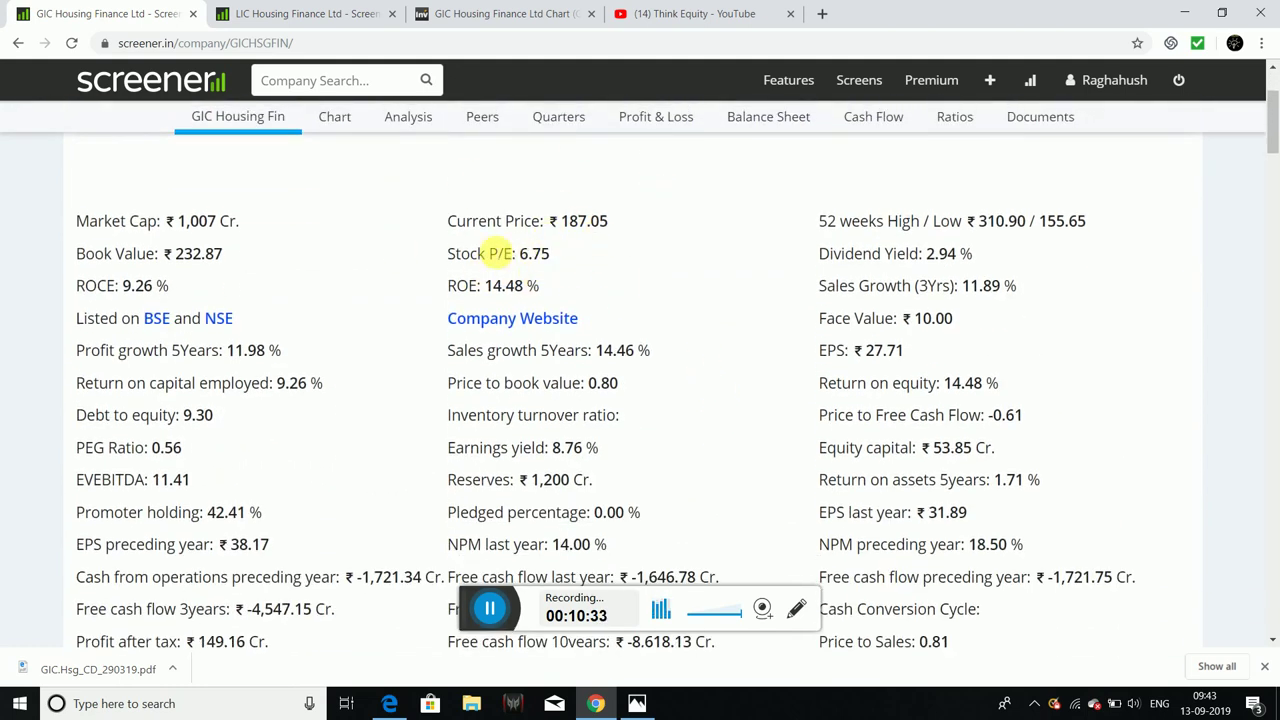
{"action": "scroll", "coordinate": [621, 338], "scroll_direction": "down", "scroll_amount": 1}
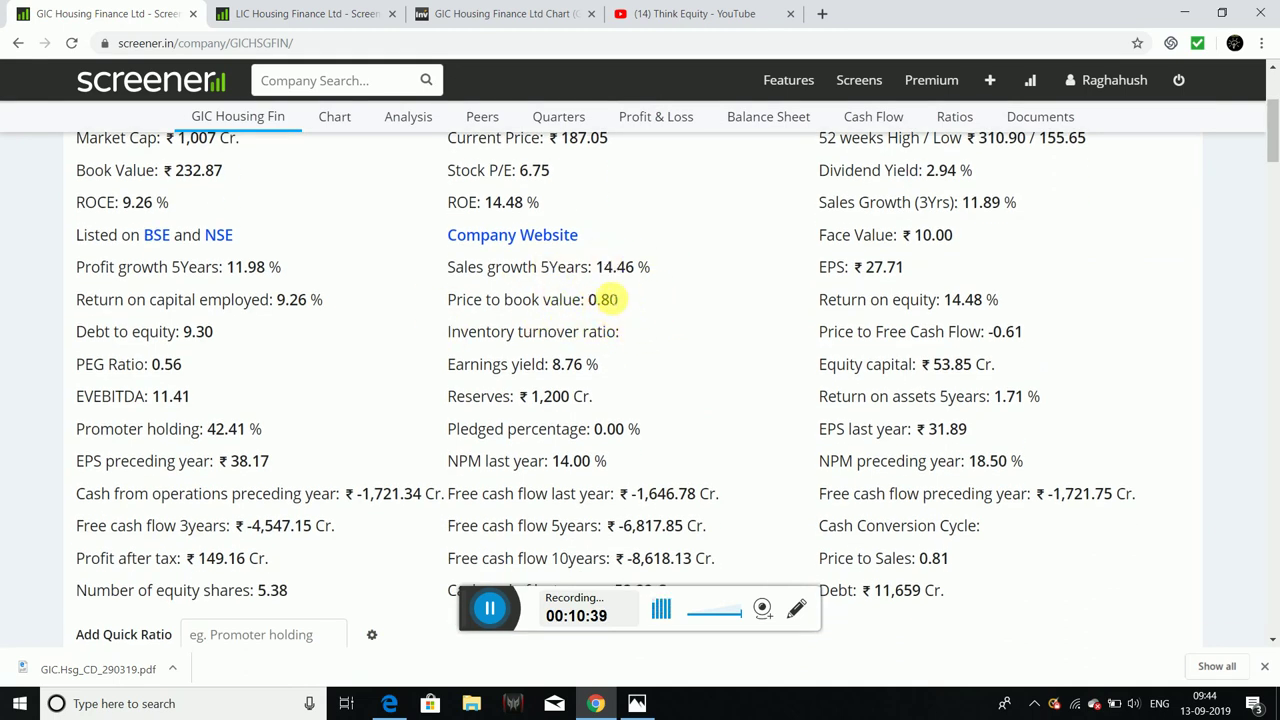
{"action": "scroll", "coordinate": [670, 345], "scroll_direction": "down", "scroll_amount": 1}
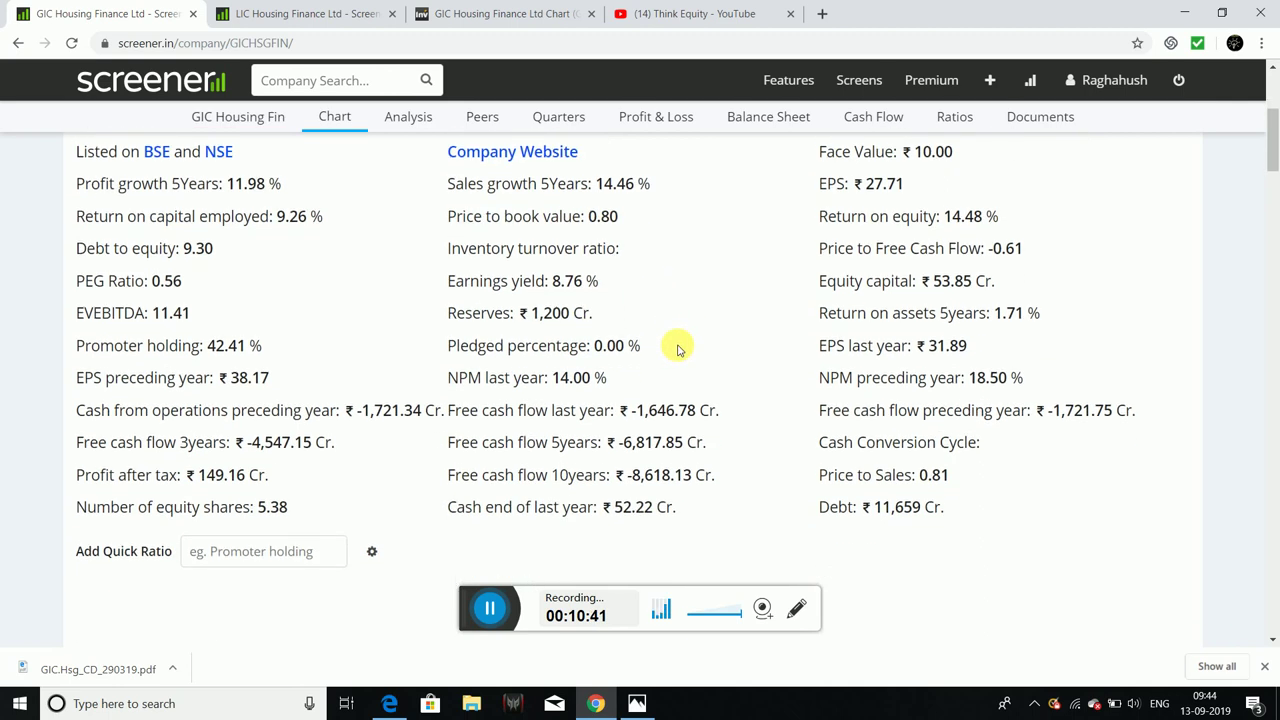
{"action": "scroll", "coordinate": [670, 345], "scroll_direction": "up", "scroll_amount": 1}
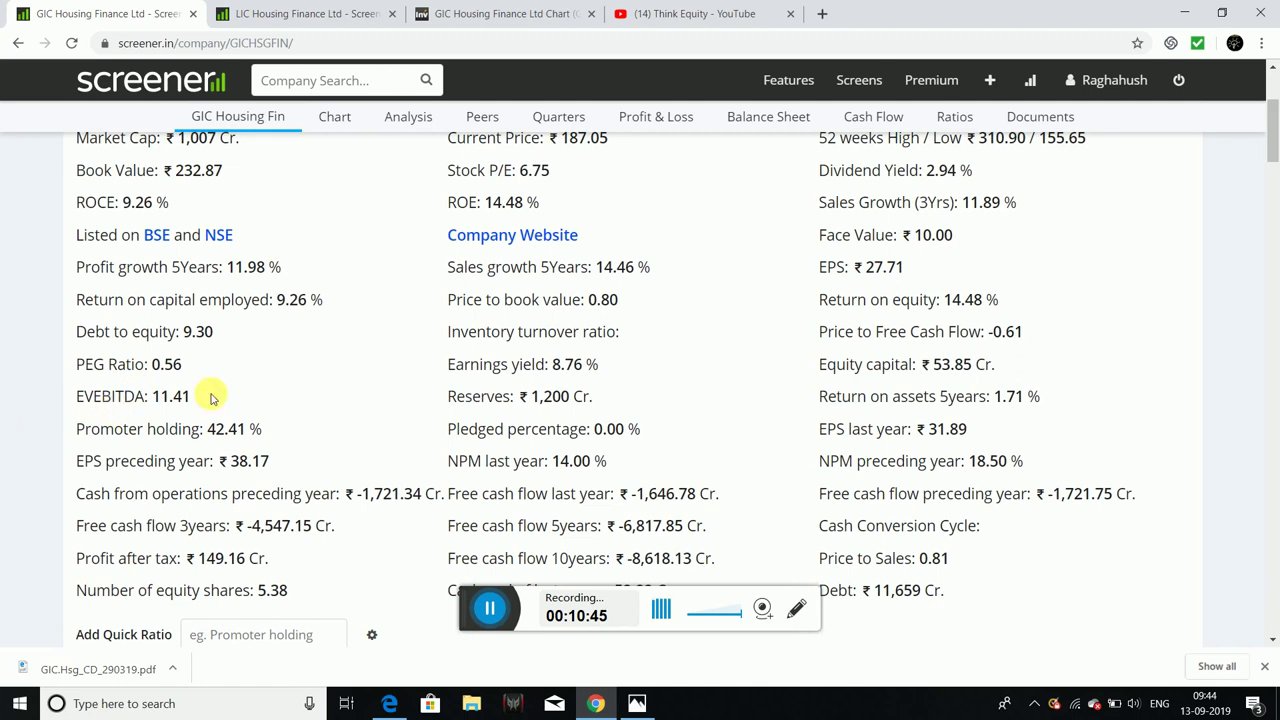
{"action": "scroll", "coordinate": [505, 368], "scroll_direction": "up", "scroll_amount": 1}
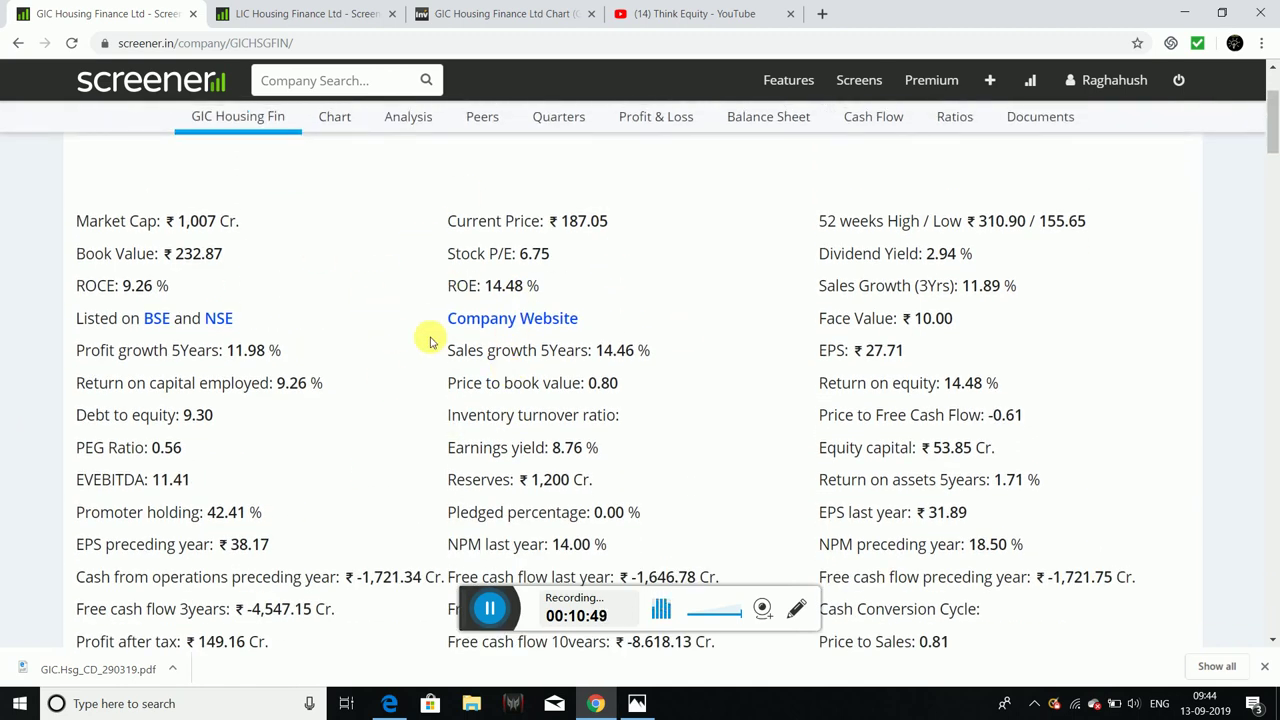
Step: Examine GIC Housing Finance's compounded sales growth, compounded profit growth, return on equity and balance sheet
{"action": "scroll", "coordinate": [430, 360], "scroll_direction": "down", "scroll_amount": 20}
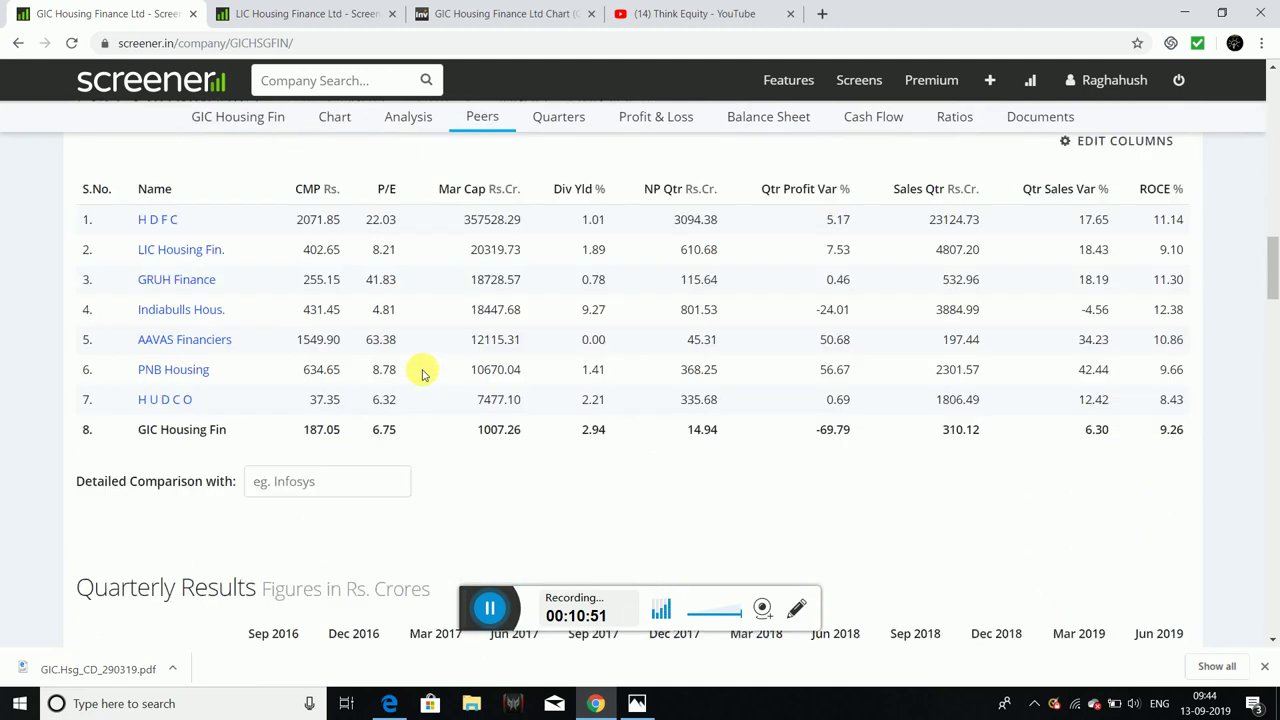
{"action": "scroll", "coordinate": [422, 373], "scroll_direction": "down", "scroll_amount": 5}
{"action": "scroll", "coordinate": [420, 371], "scroll_direction": "up", "scroll_amount": 1}
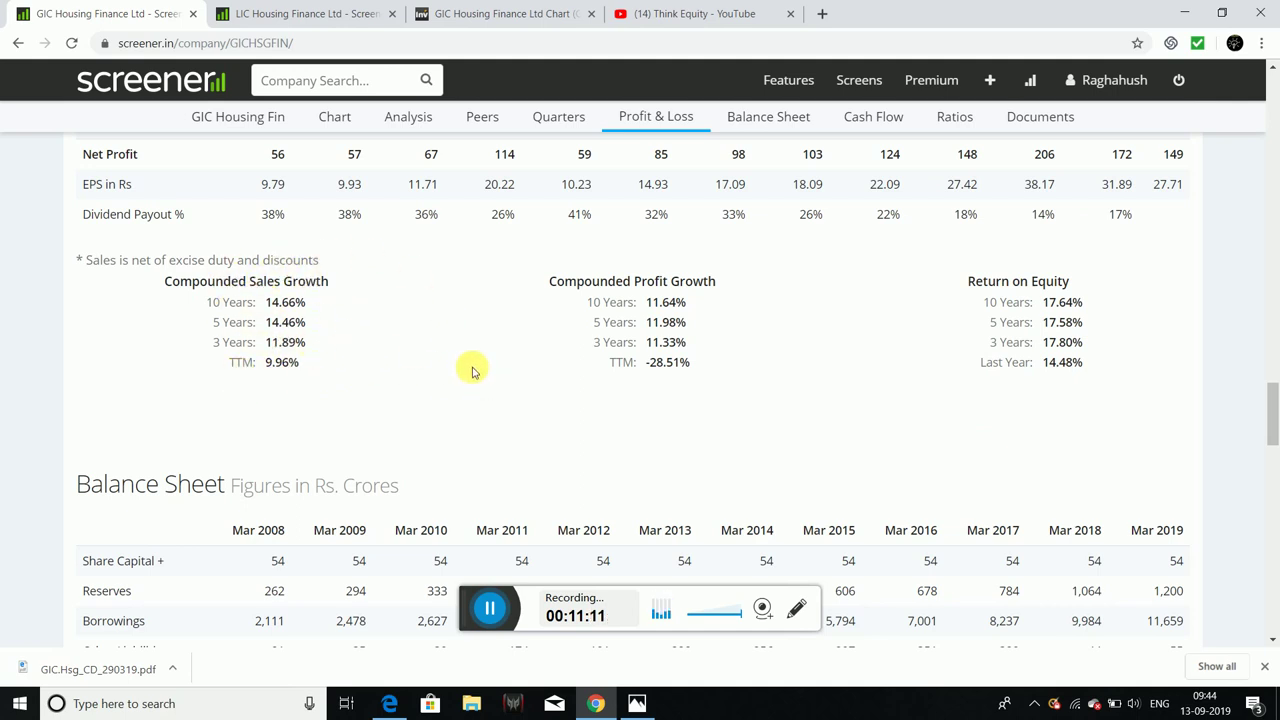
{"action": "scroll", "coordinate": [547, 385], "scroll_direction": "down", "scroll_amount": 7}
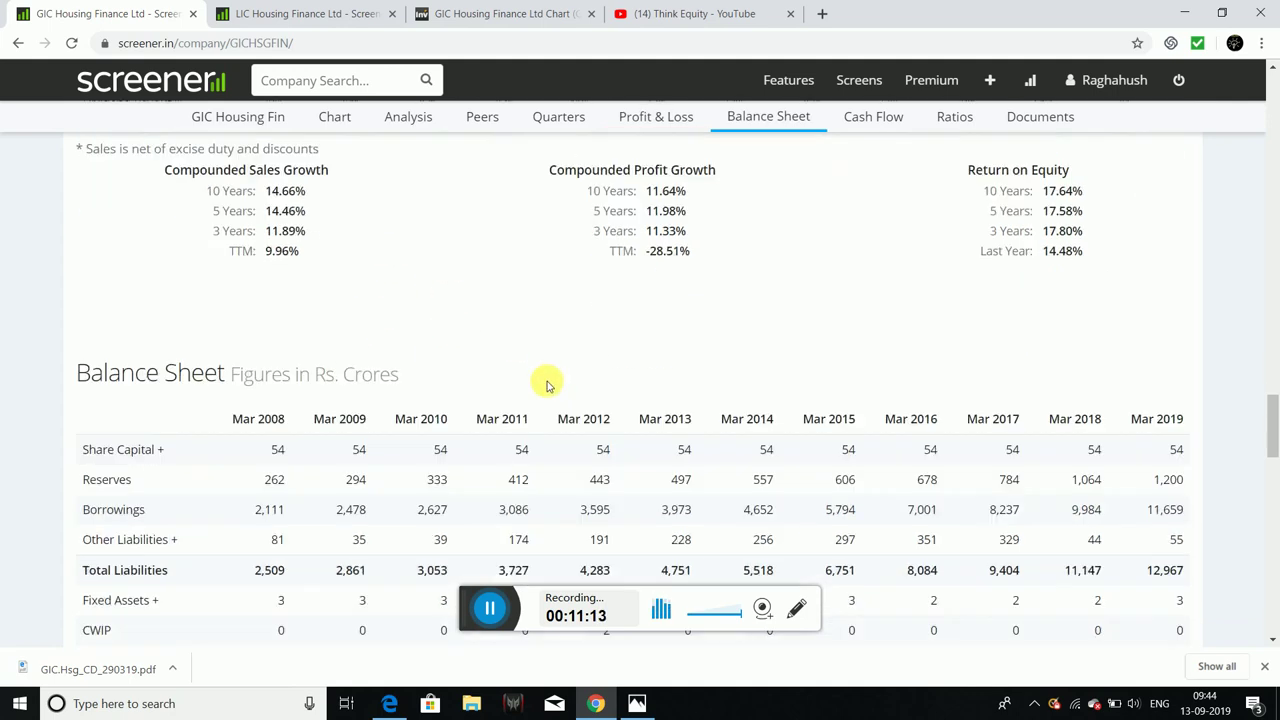
{"action": "scroll", "coordinate": [547, 385], "scroll_direction": "down", "scroll_amount": 2}
Step: Review GIC Housing Finance's quarterly results against its yearly profit and loss figures, ending at the one-year price chart
{"action": "scroll", "coordinate": [547, 385], "scroll_direction": "up", "scroll_amount": 12}
{"action": "scroll", "coordinate": [547, 388], "scroll_direction": "up", "scroll_amount": 5}
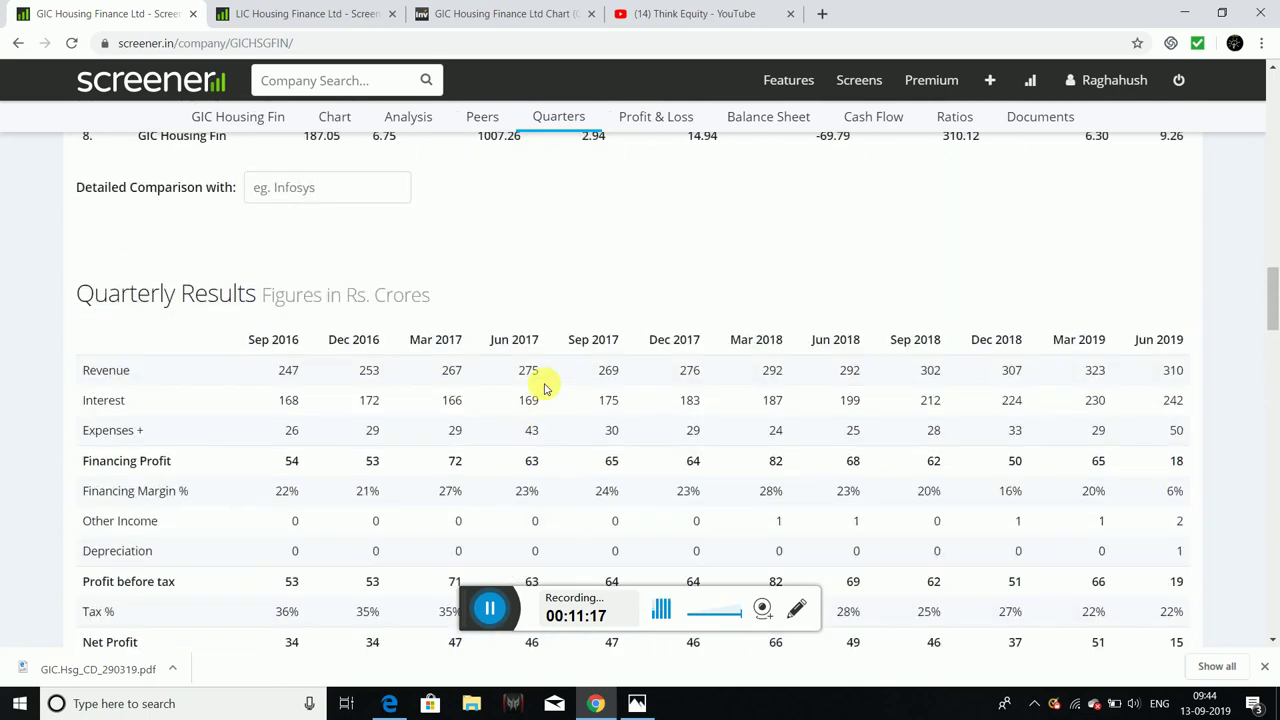
{"action": "scroll", "coordinate": [547, 388], "scroll_direction": "down", "scroll_amount": 2}
{"action": "scroll", "coordinate": [547, 388], "scroll_direction": "up", "scroll_amount": 3}
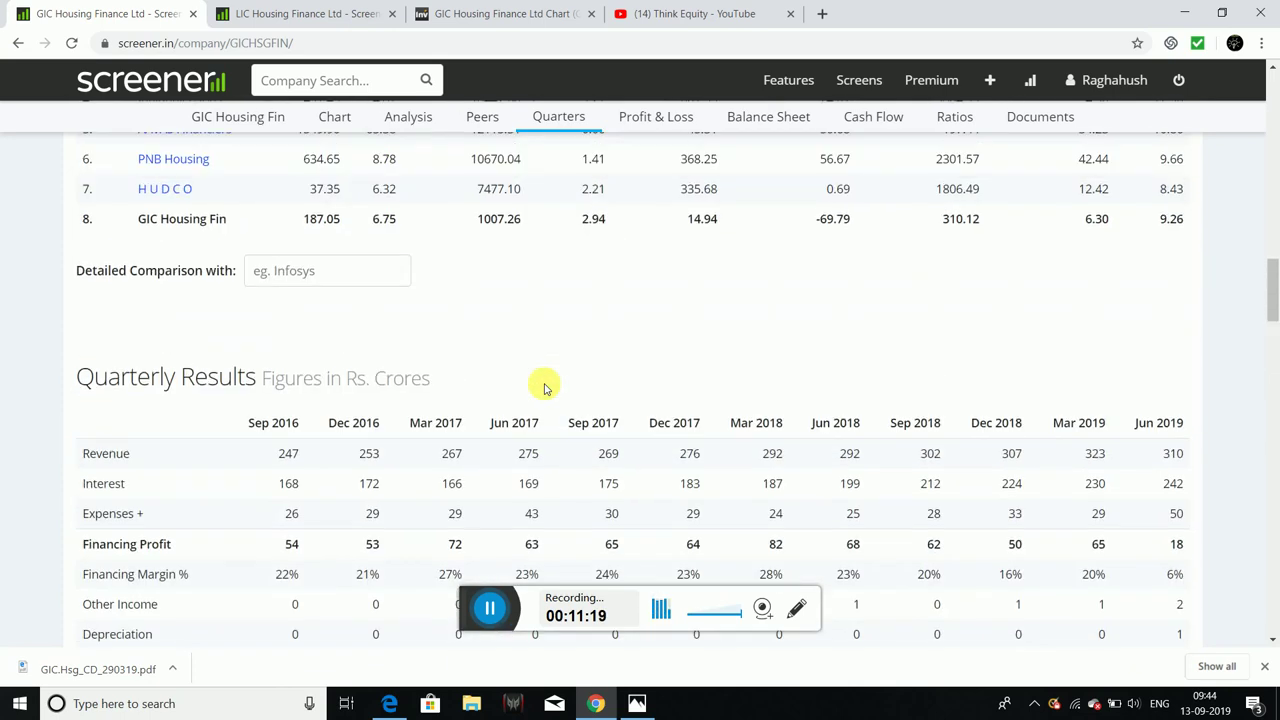
{"action": "scroll", "coordinate": [545, 388], "scroll_direction": "down", "scroll_amount": 7}
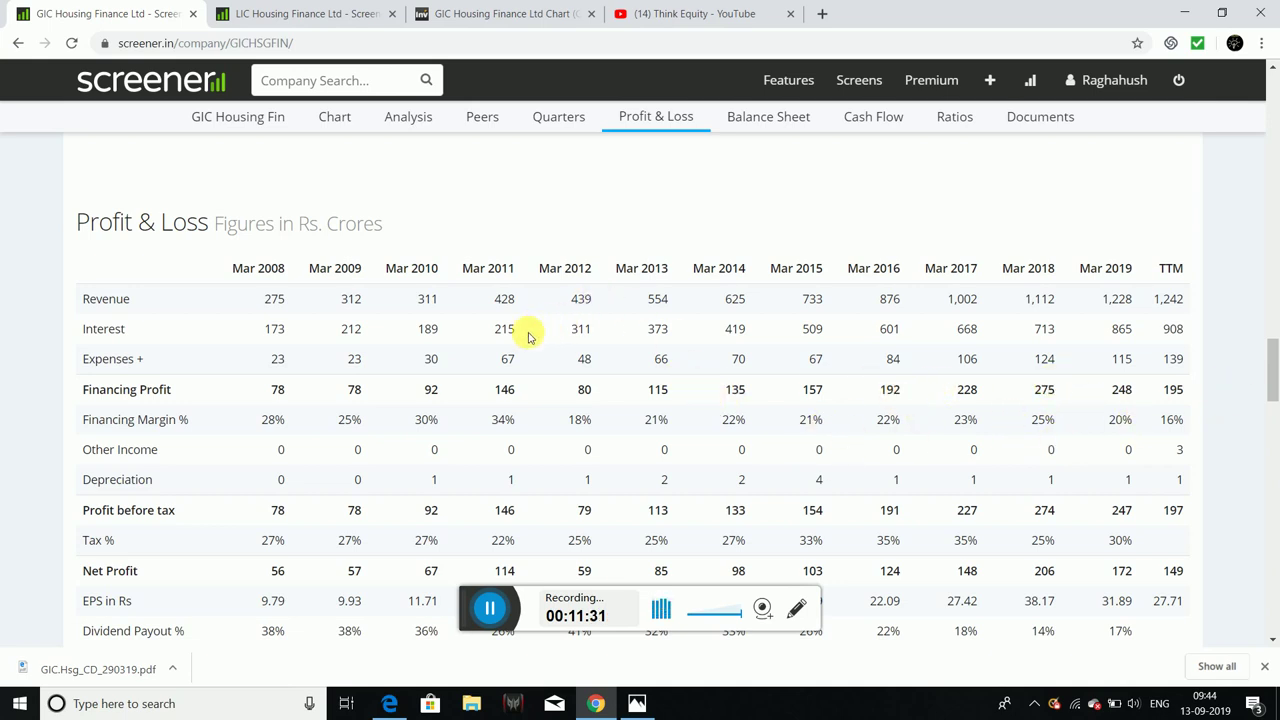
{"action": "scroll", "coordinate": [655, 345], "scroll_direction": "up", "scroll_amount": 7}
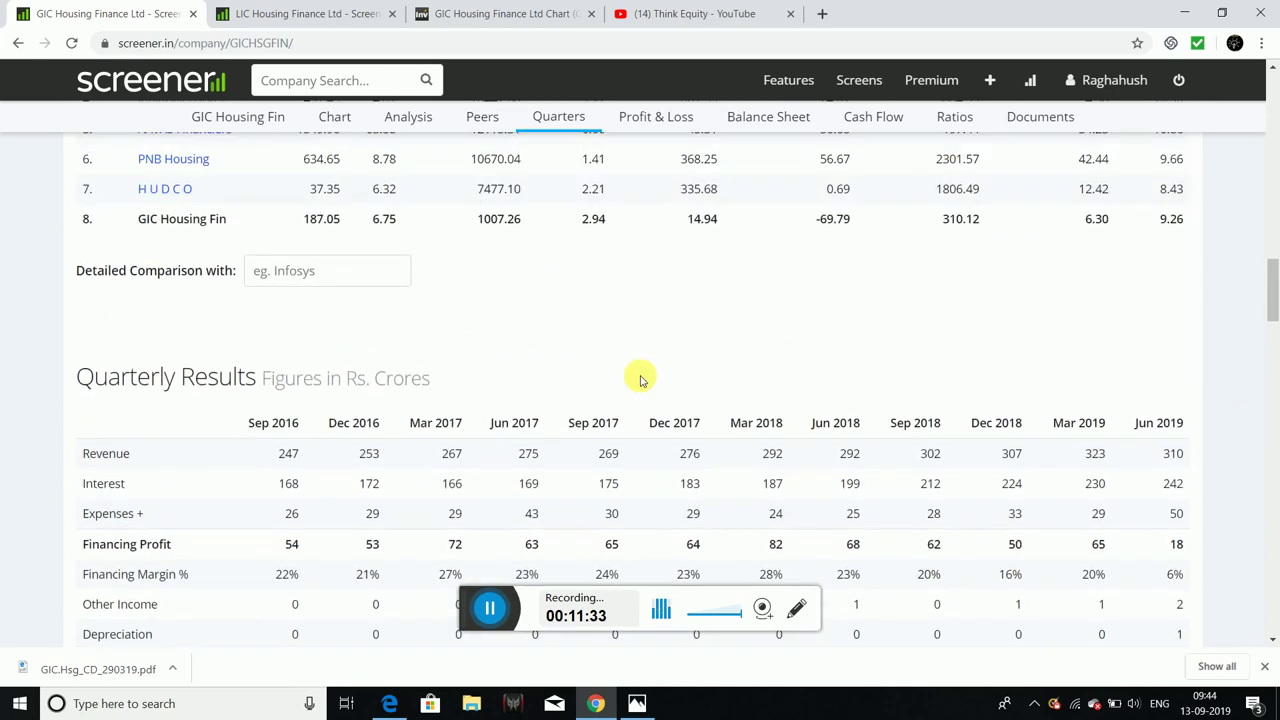
{"action": "scroll", "coordinate": [641, 379], "scroll_direction": "up", "scroll_amount": 6}
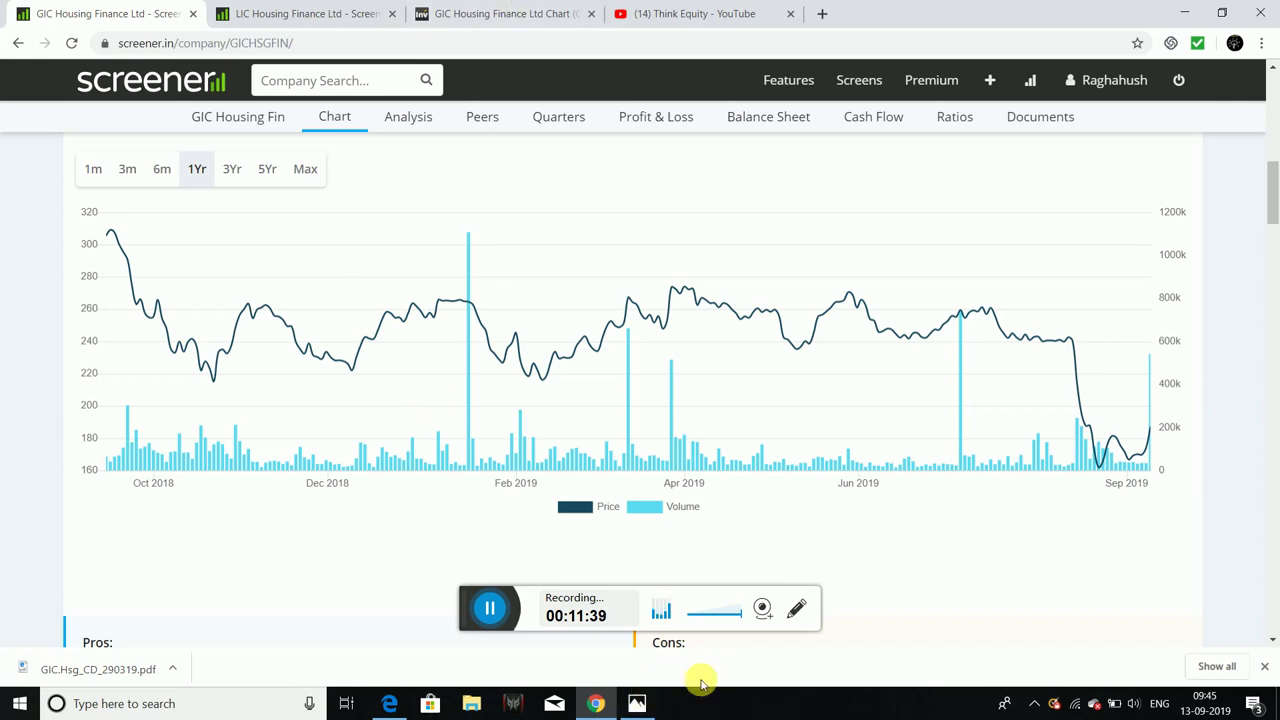
Step: Switch to Microsoft Edge and examine sanctions, disbursements, income, expenses and profit in the GIC Housing Finance financial highlights PDF
{"action": "left_click", "coordinate": [389, 703]}
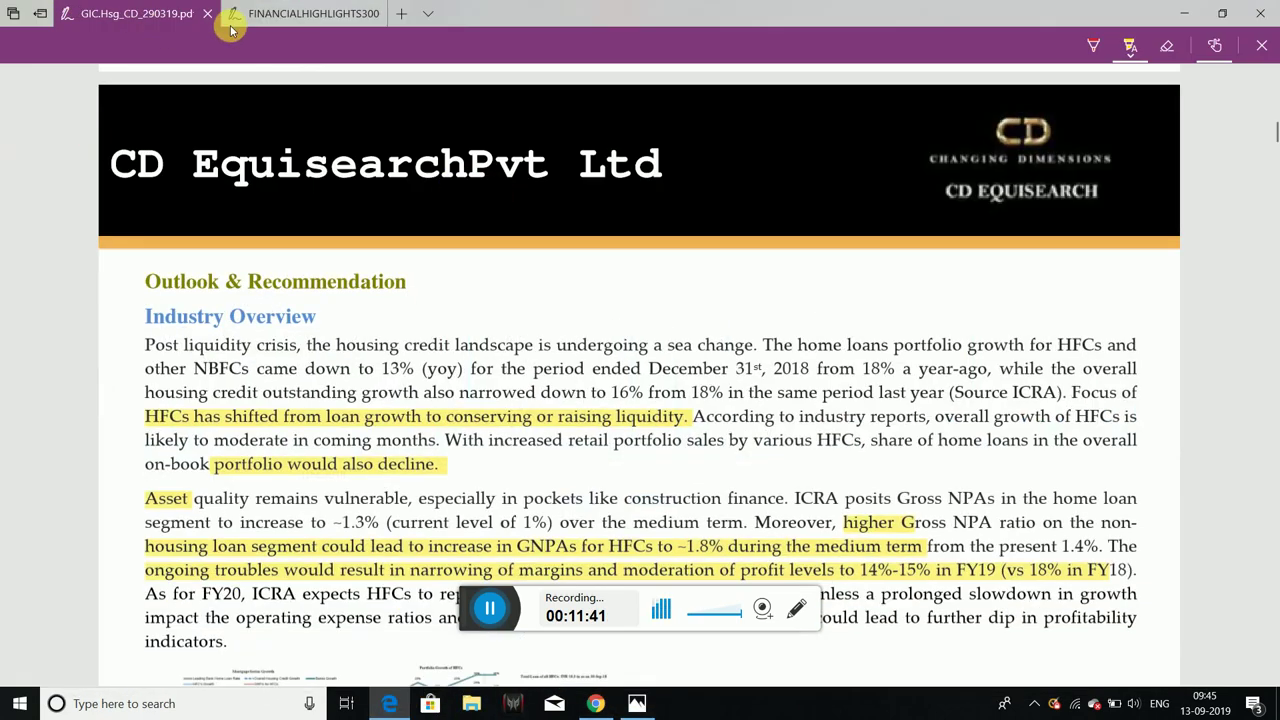
{"action": "left_click", "coordinate": [300, 13]}
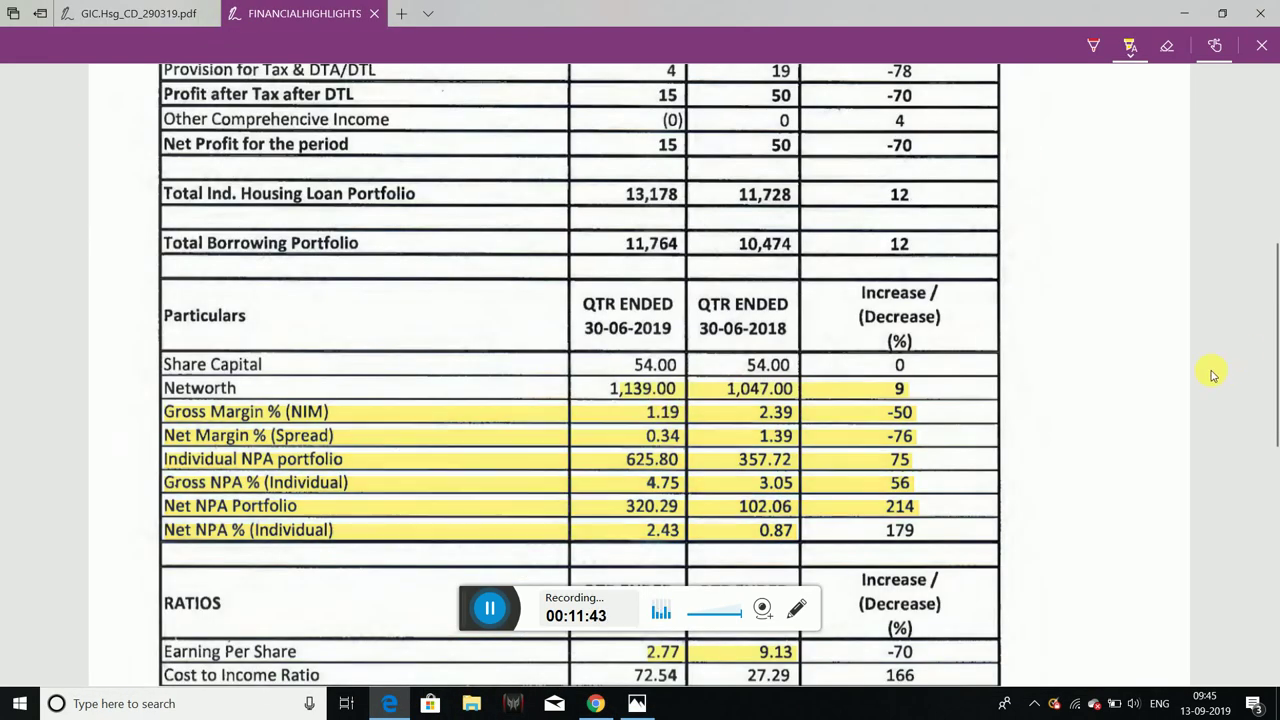
{"action": "scroll", "coordinate": [1212, 375], "scroll_direction": "up", "scroll_amount": 5}
{"action": "scroll", "coordinate": [1205, 392], "scroll_direction": "down", "scroll_amount": 2}
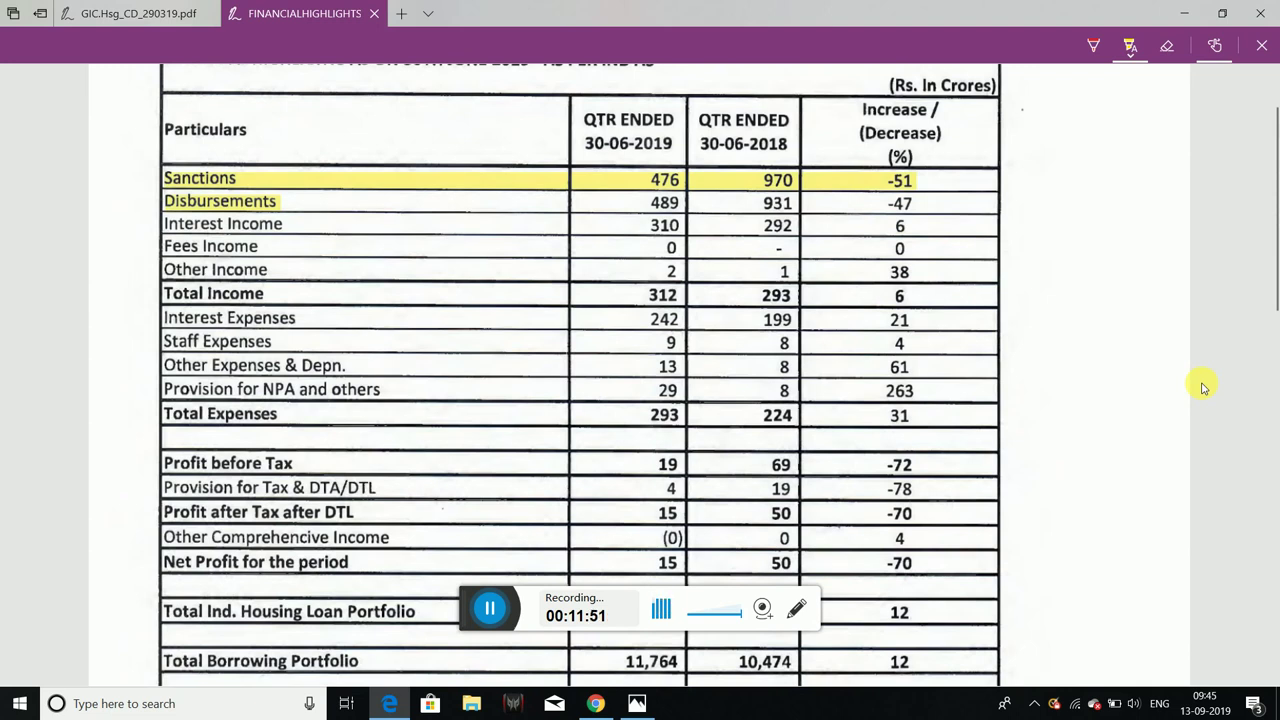
{"action": "scroll", "coordinate": [1190, 403], "scroll_direction": "up", "scroll_amount": 2}
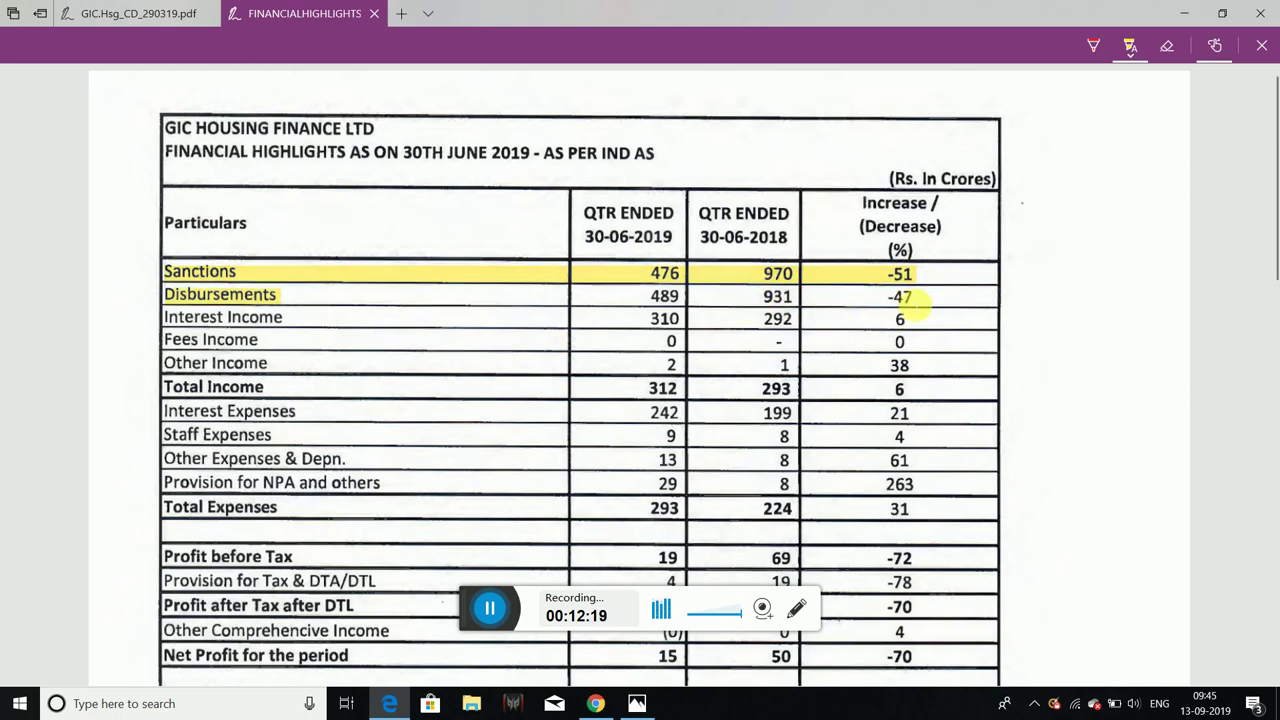
{"action": "scroll", "coordinate": [830, 390], "scroll_direction": "down", "scroll_amount": 3}
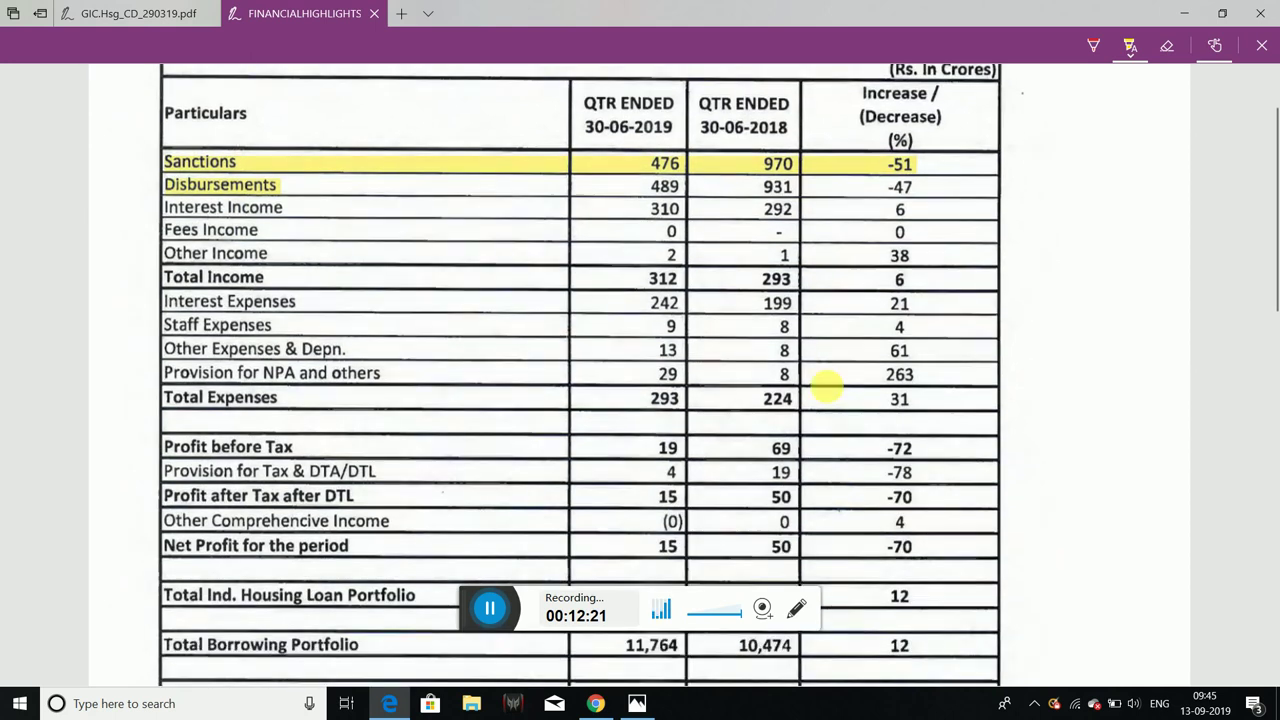
Step: Examine the net worth, margin and NPA rows and the ratios table in the financial highlights PDF
{"action": "scroll", "coordinate": [828, 390], "scroll_direction": "down", "scroll_amount": 4}
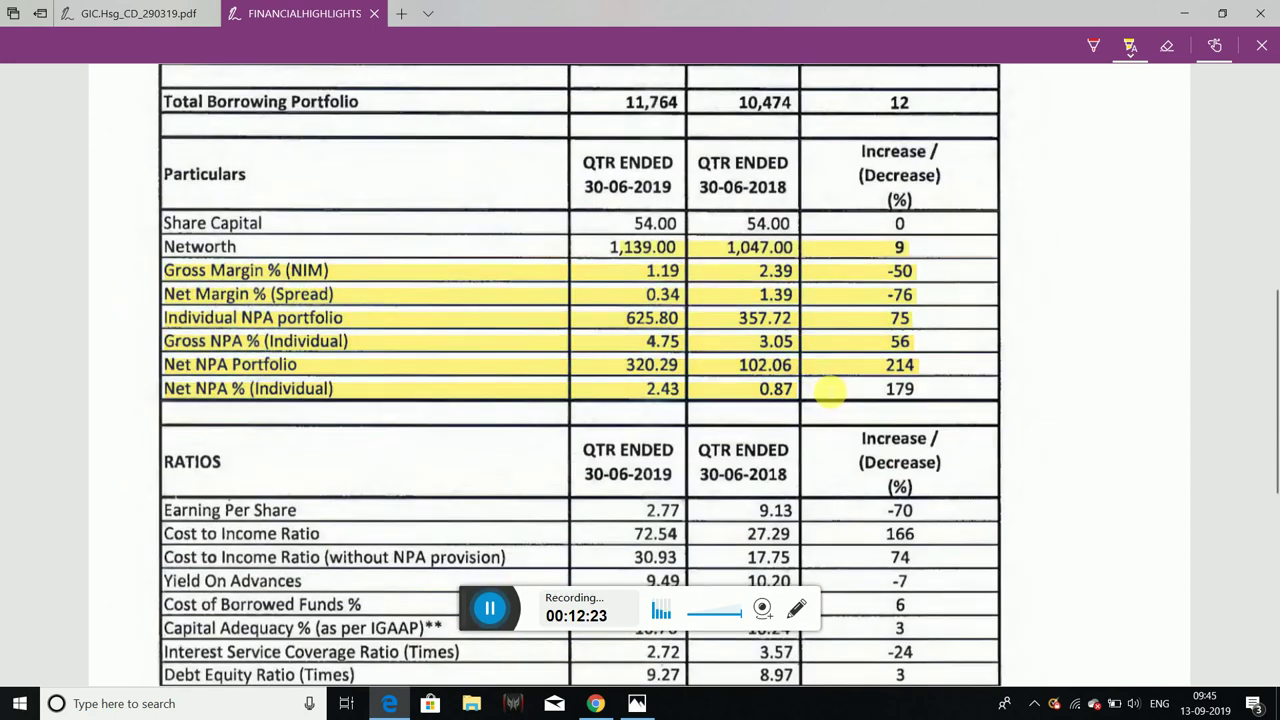
{"action": "scroll", "coordinate": [829, 400], "scroll_direction": "up", "scroll_amount": 1}
{"action": "scroll", "coordinate": [810, 360], "scroll_direction": "down", "scroll_amount": 1}
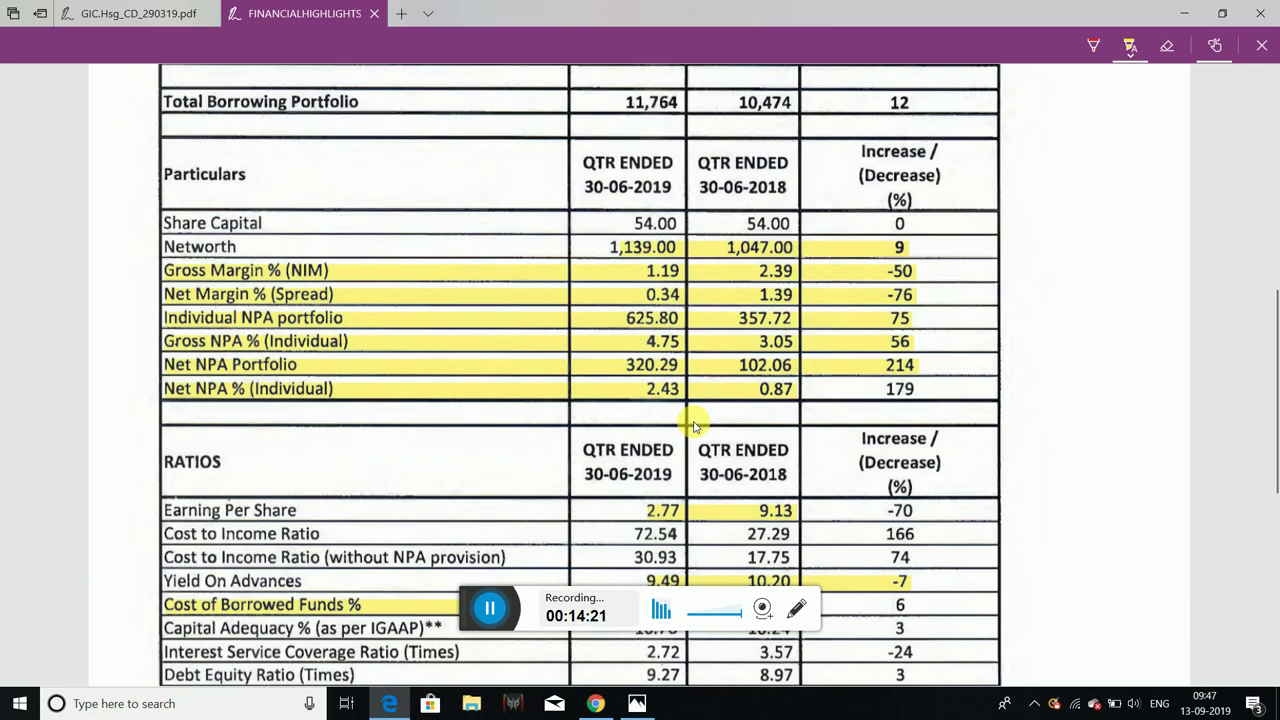
{"action": "scroll", "coordinate": [695, 425], "scroll_direction": "down", "scroll_amount": 4}
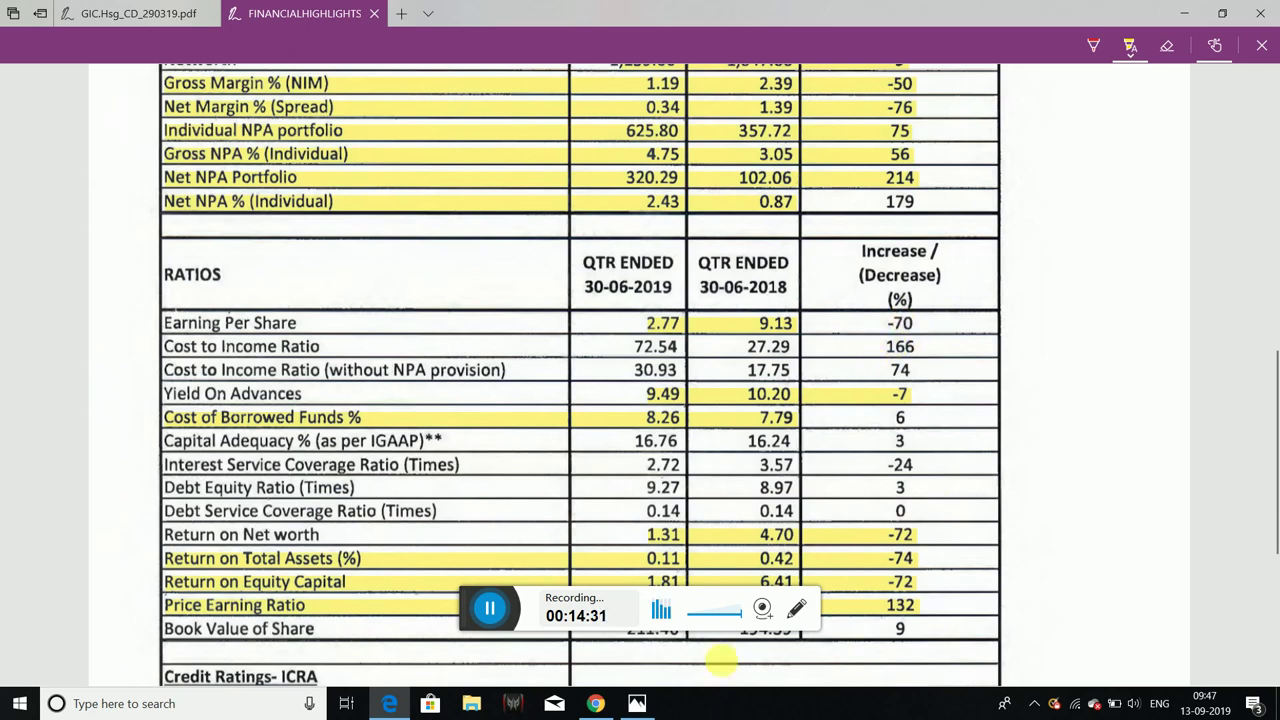
Step: Switch to Google Chrome and view the GIC Housing Finance weekly chart with its 160-level demand zone on Investing.com
{"action": "left_click", "coordinate": [595, 703]}
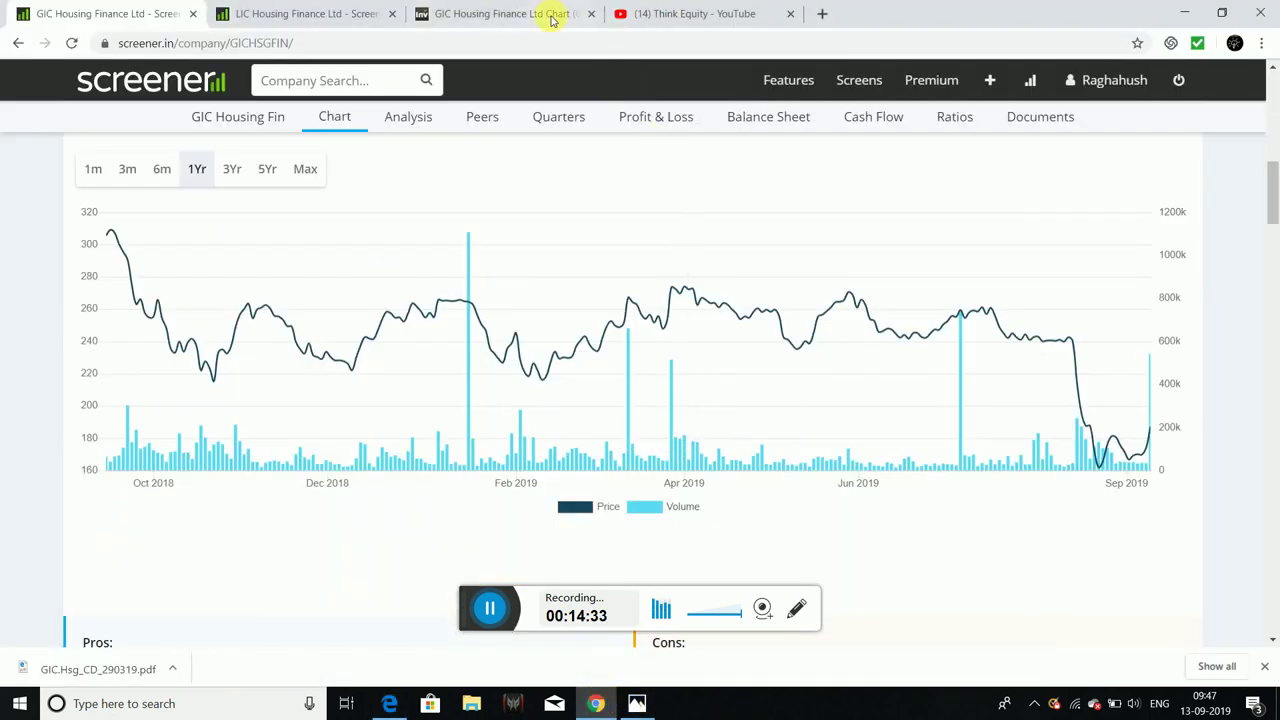
{"action": "left_click", "coordinate": [360, 14]}
{"action": "left_click", "coordinate": [490, 14]}
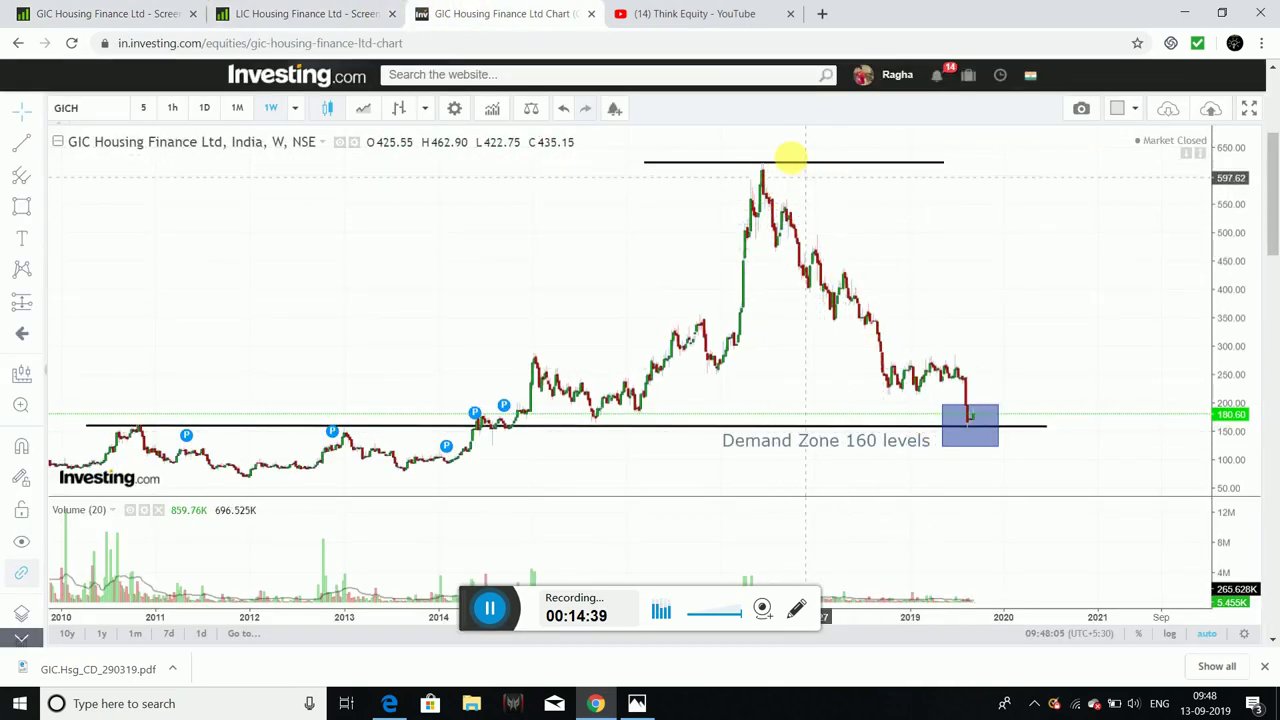
Step: Return to the financial highlights PDF in Microsoft Edge and review the return ratios and the ICRA and CRISIL credit ratings
{"action": "left_click", "coordinate": [1190, 8]}
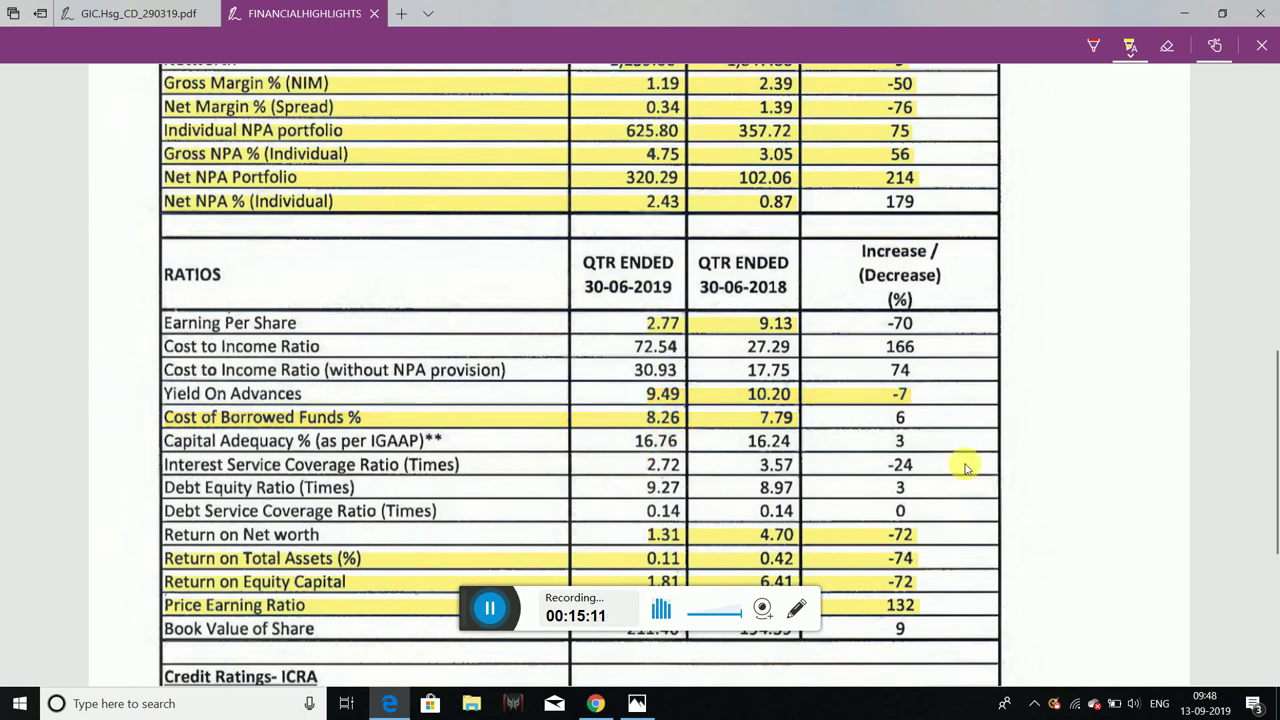
{"action": "scroll", "coordinate": [965, 467], "scroll_direction": "down", "scroll_amount": 3}
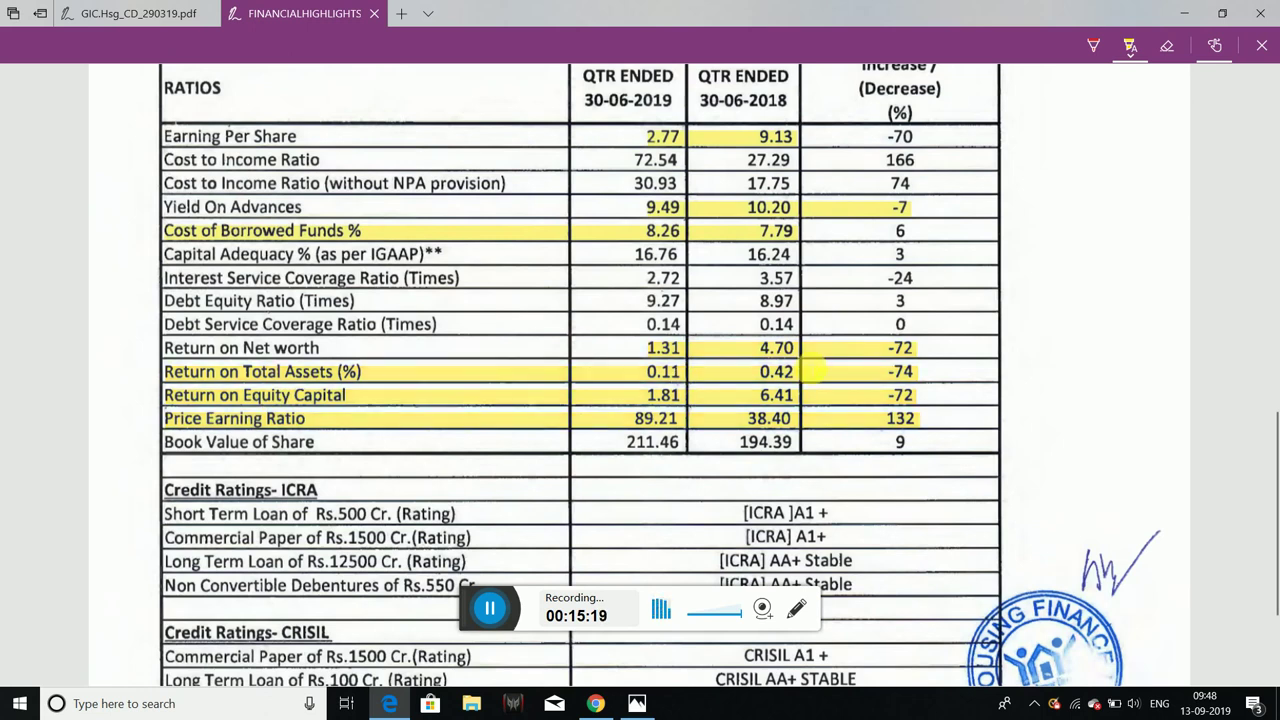
{"action": "scroll", "coordinate": [782, 385], "scroll_direction": "down", "scroll_amount": 2}
{"action": "scroll", "coordinate": [782, 390], "scroll_direction": "up", "scroll_amount": 4}
{"action": "scroll", "coordinate": [786, 392], "scroll_direction": "down", "scroll_amount": 4}
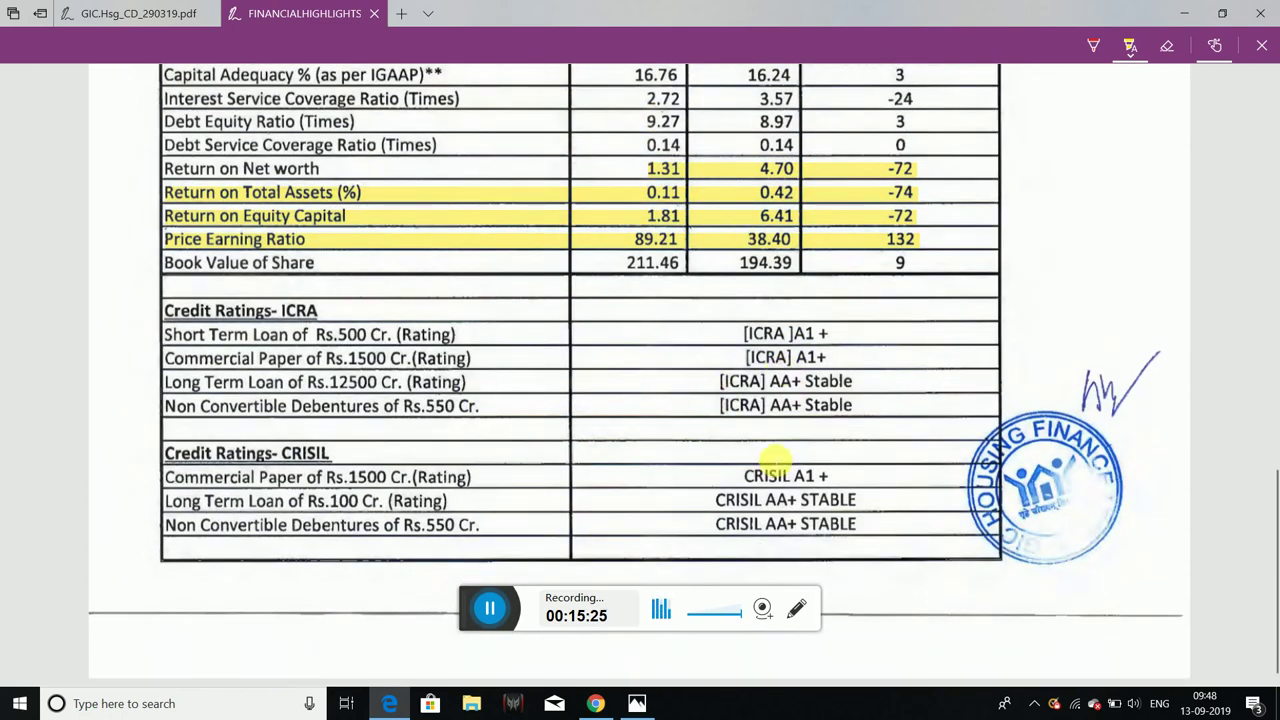
{"action": "scroll", "coordinate": [771, 466], "scroll_direction": "up", "scroll_amount": 10}
{"action": "scroll", "coordinate": [770, 468], "scroll_direction": "down", "scroll_amount": 10}
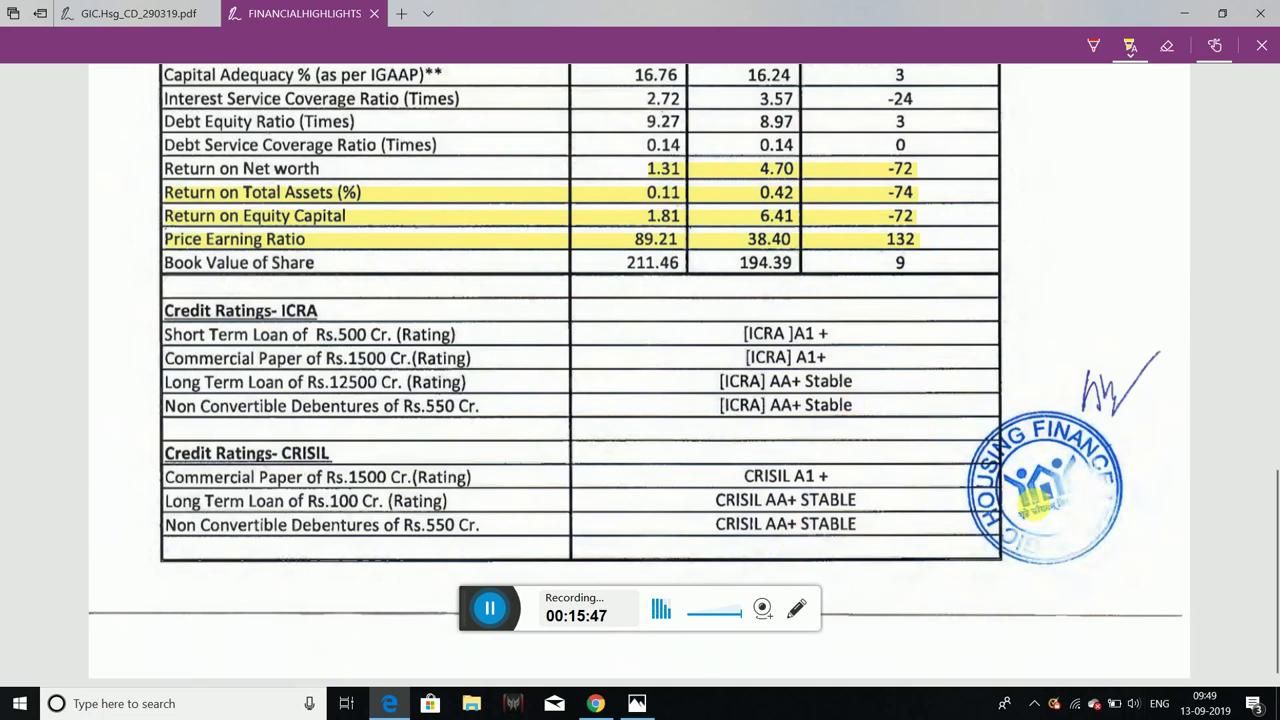
Step: Open the CD Equisearch report GIC.Hsg_CD_290319.pdf and read its Industry Overview section
{"action": "left_click", "coordinate": [170, 14]}
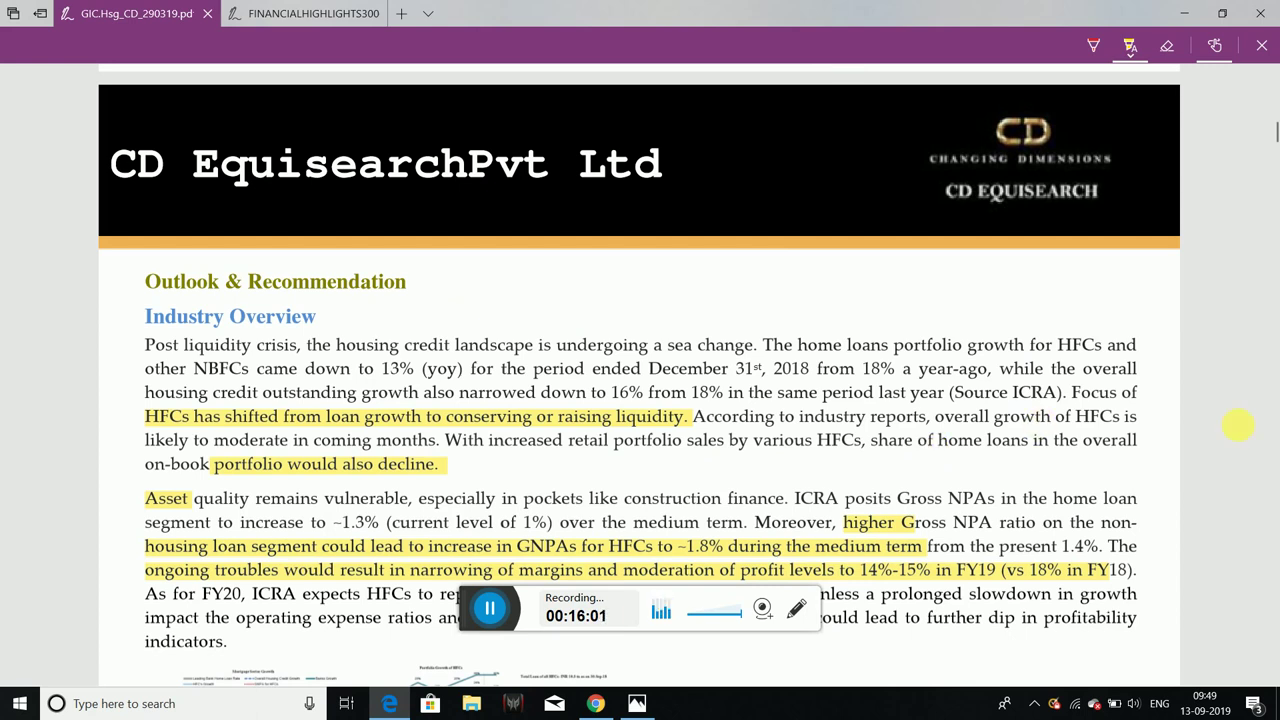
{"action": "scroll", "coordinate": [1245, 427], "scroll_direction": "down", "scroll_amount": 2}
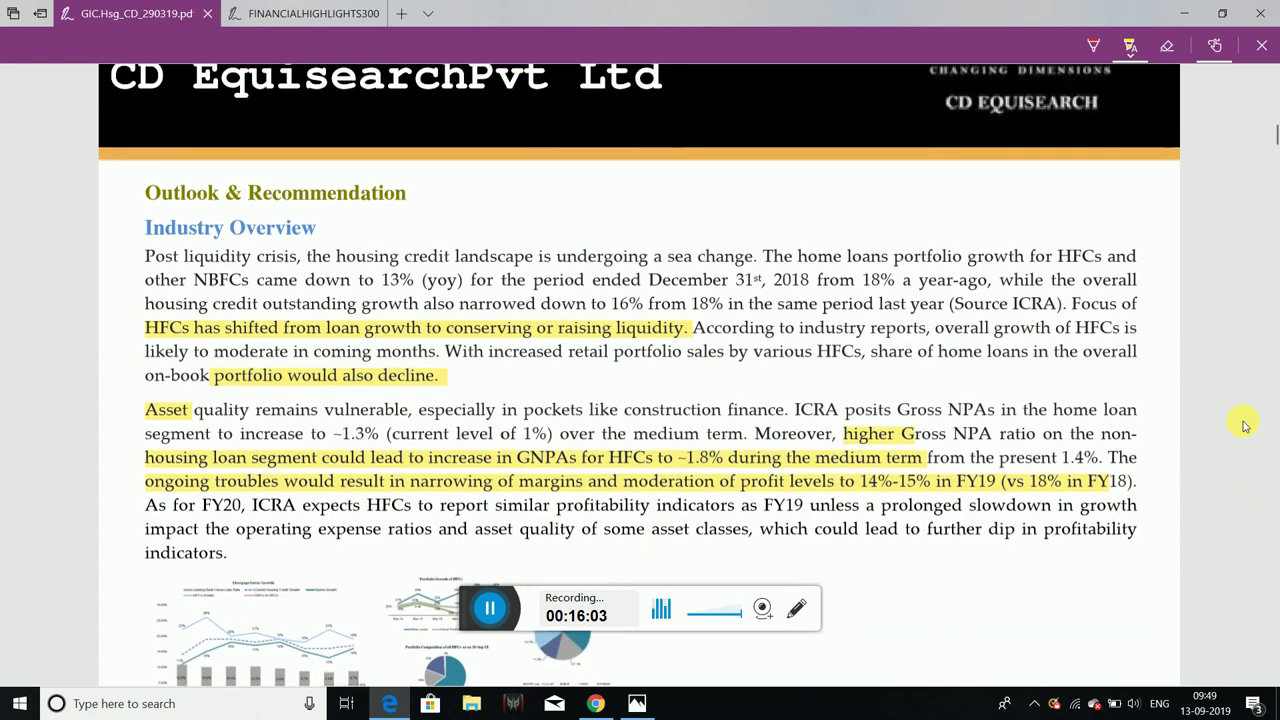